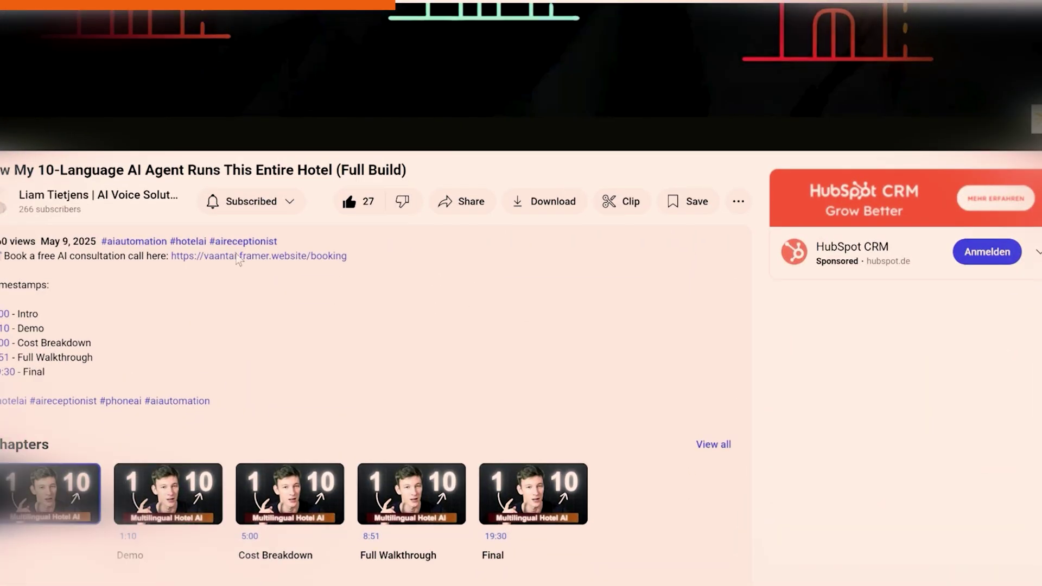
- Open the free consultation booking link from the YouTube description
click(251, 245)
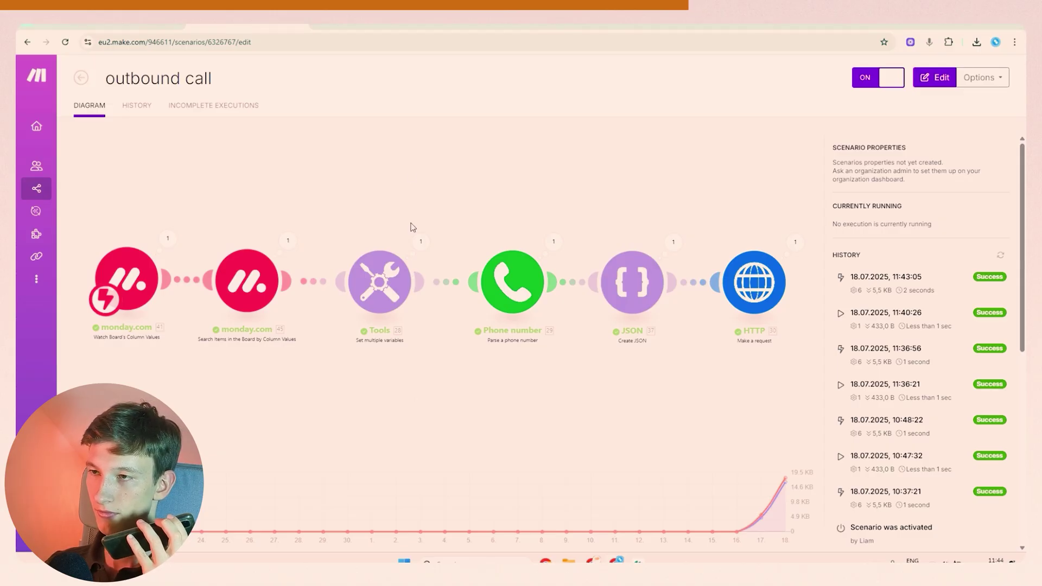
- Switch to the webhook-triggered 'end of call' scenario and its 11:41:31 successful run
click(408, 27)
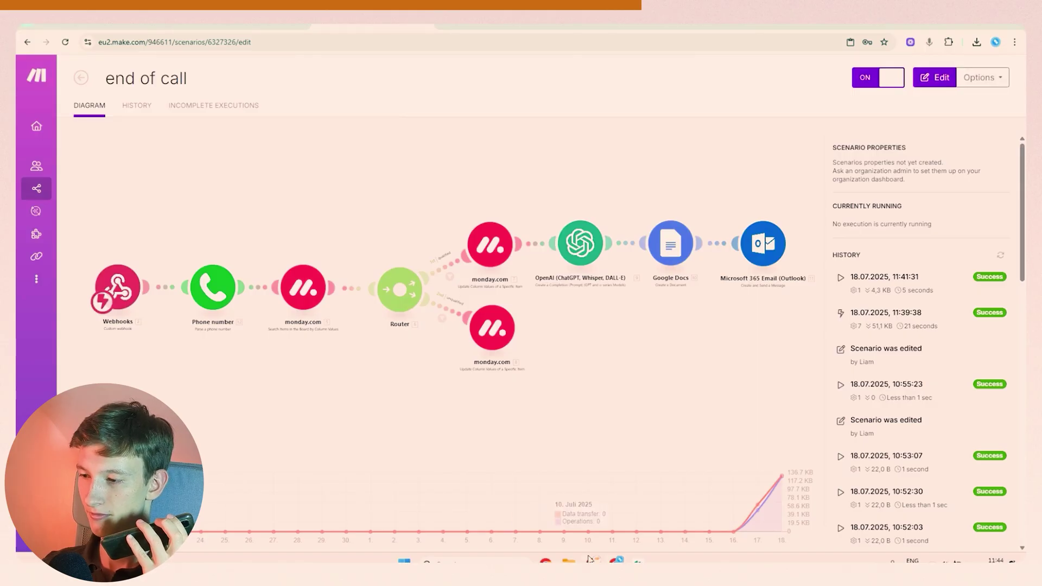
- Glance at the monday.com Insurance board, then return to the 'end of call' scenario's new run
key(alt+Tab)
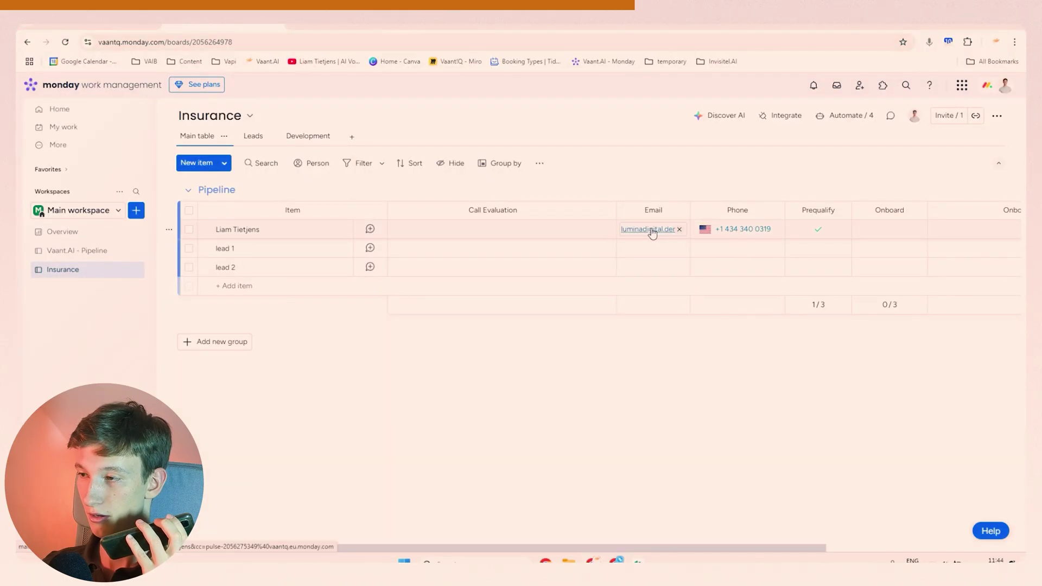
click(612, 560)
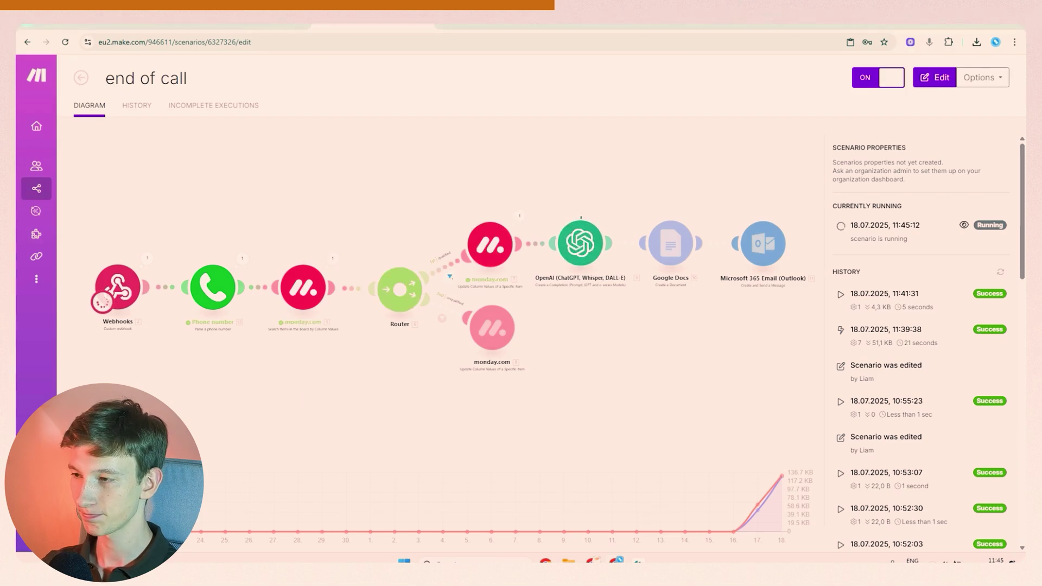
- Review the first lead's Qualified status and call evaluation, check the Leads kanban, then go to Gmail
key(alt+Tab)
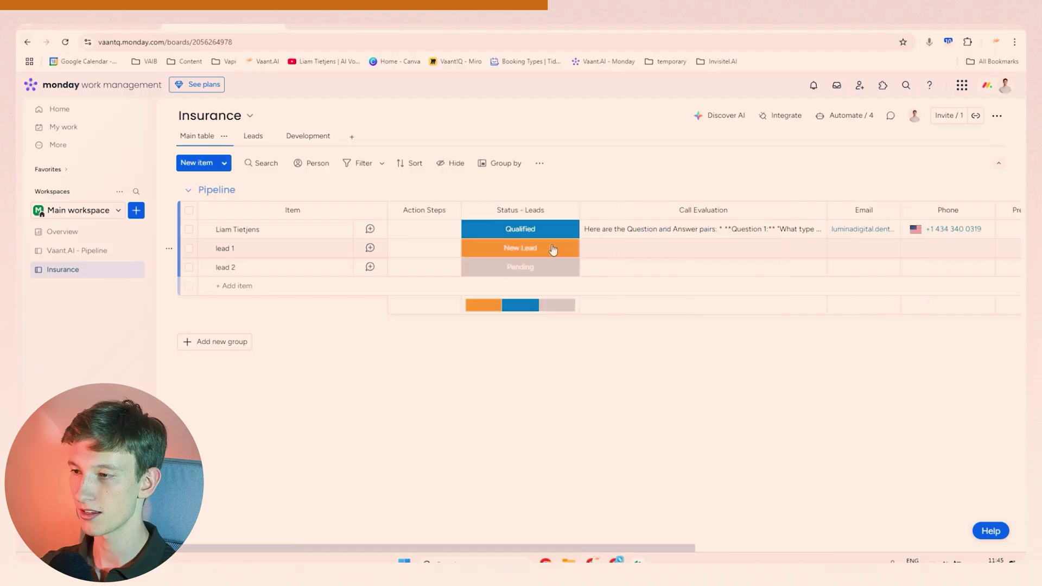
click(685, 229)
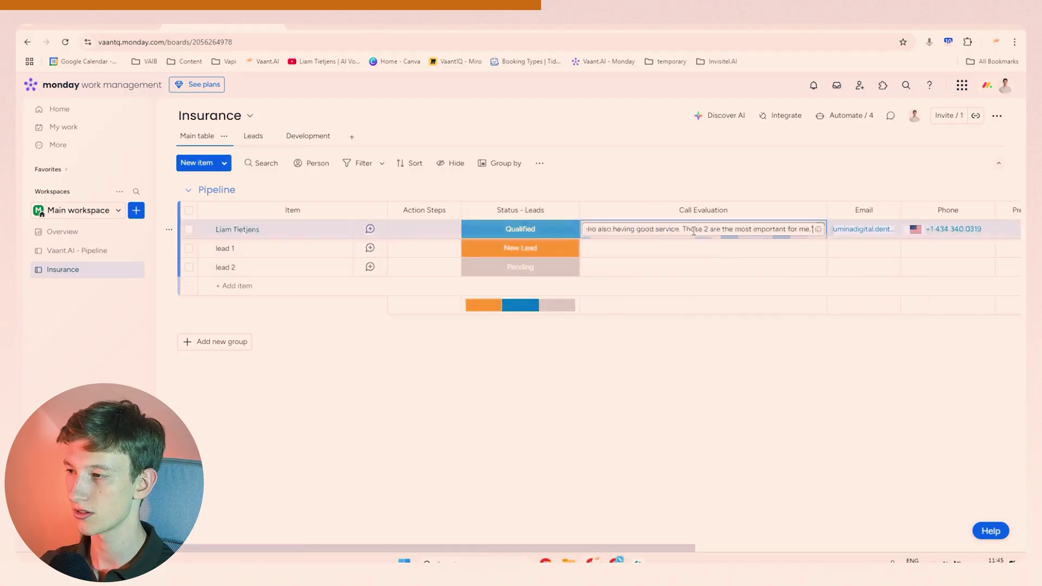
click(725, 415)
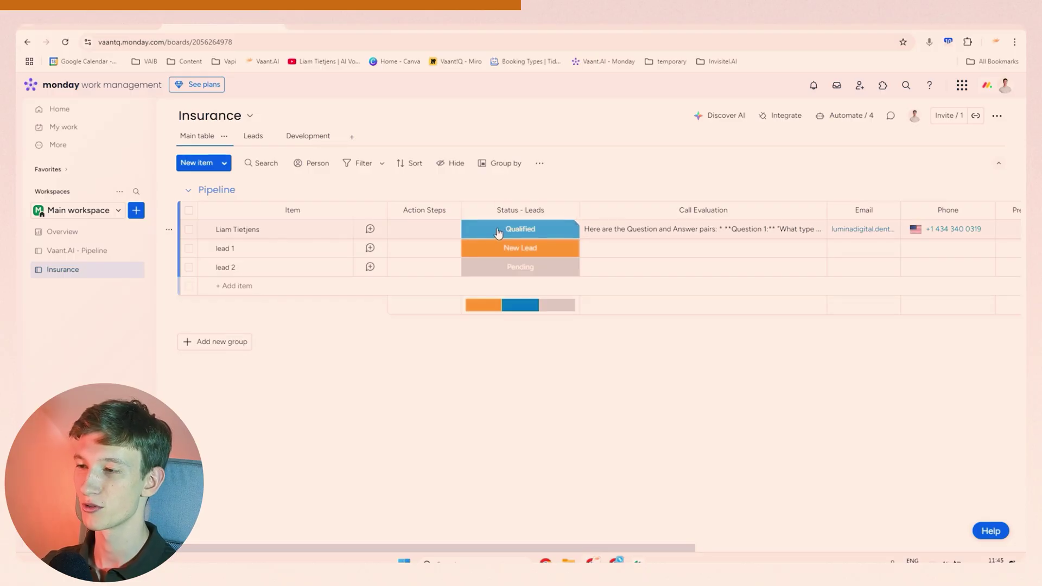
click(258, 137)
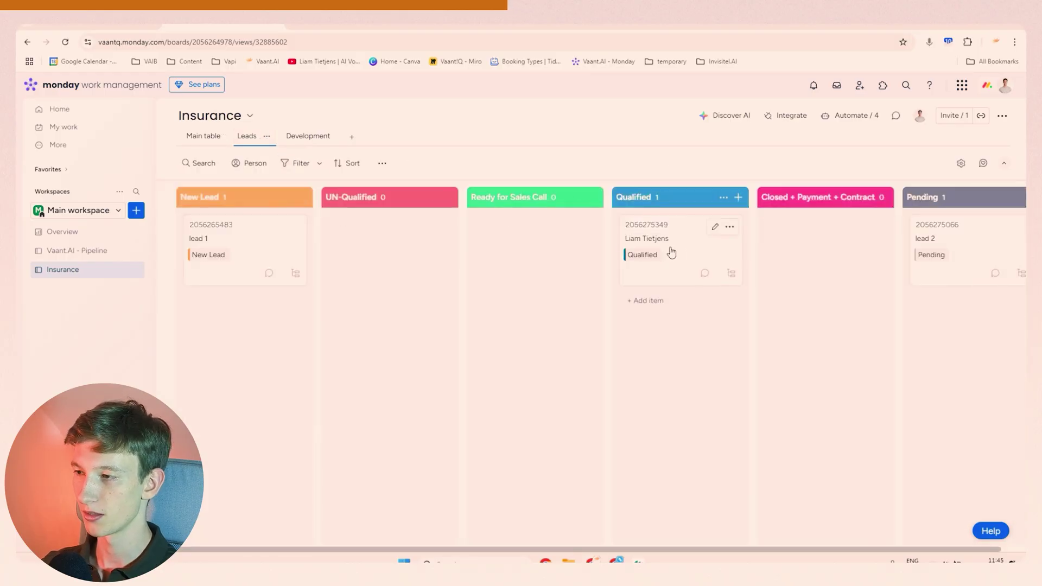
click(211, 136)
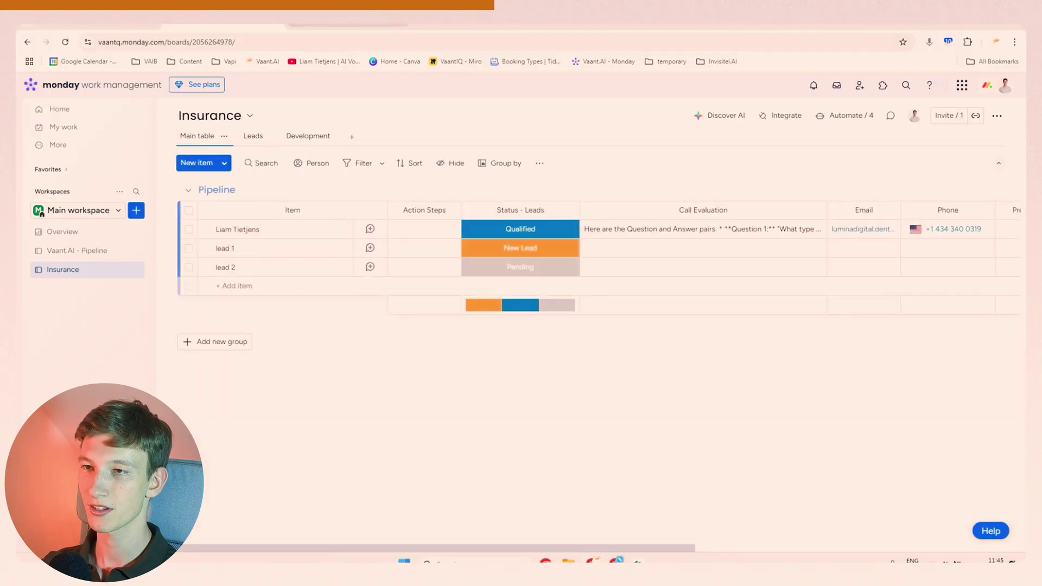
key(ctrl+Tab)
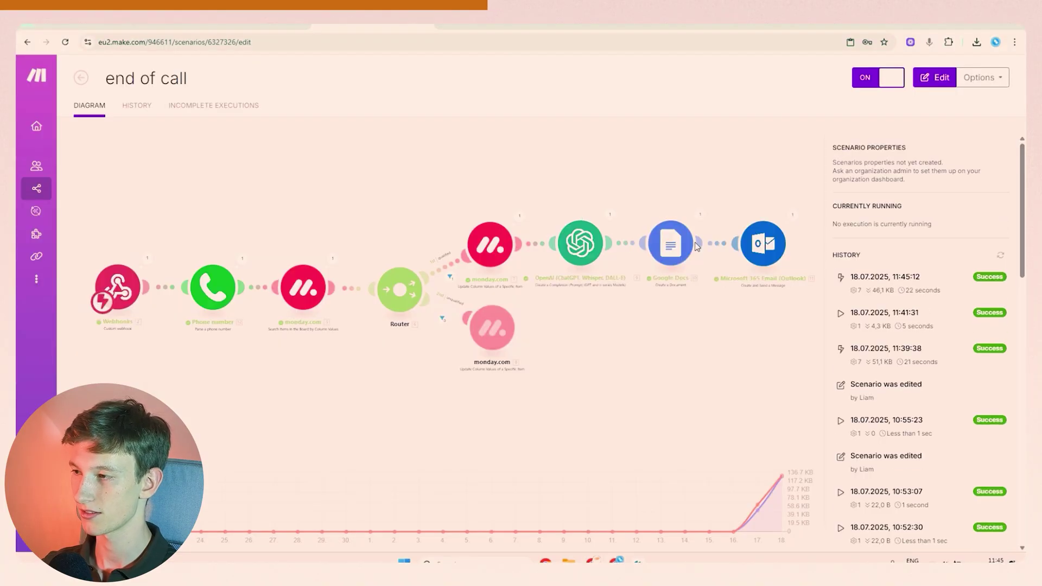
key(ctrl+Tab)
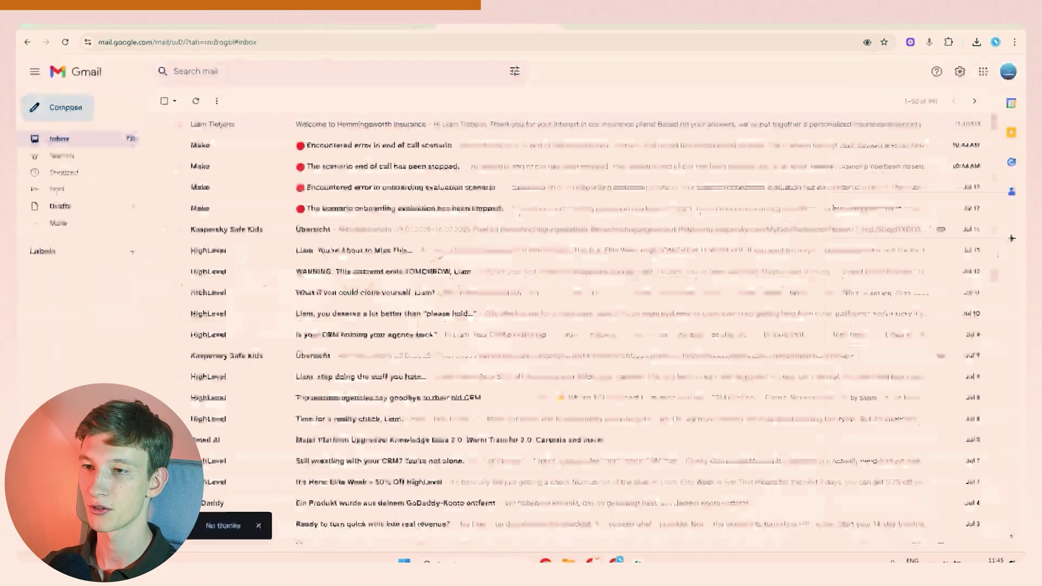
- Open the 'Welcome to Hemmingsworth Insurance' email, reveal its full text, and download the plan PDF
click(196, 101)
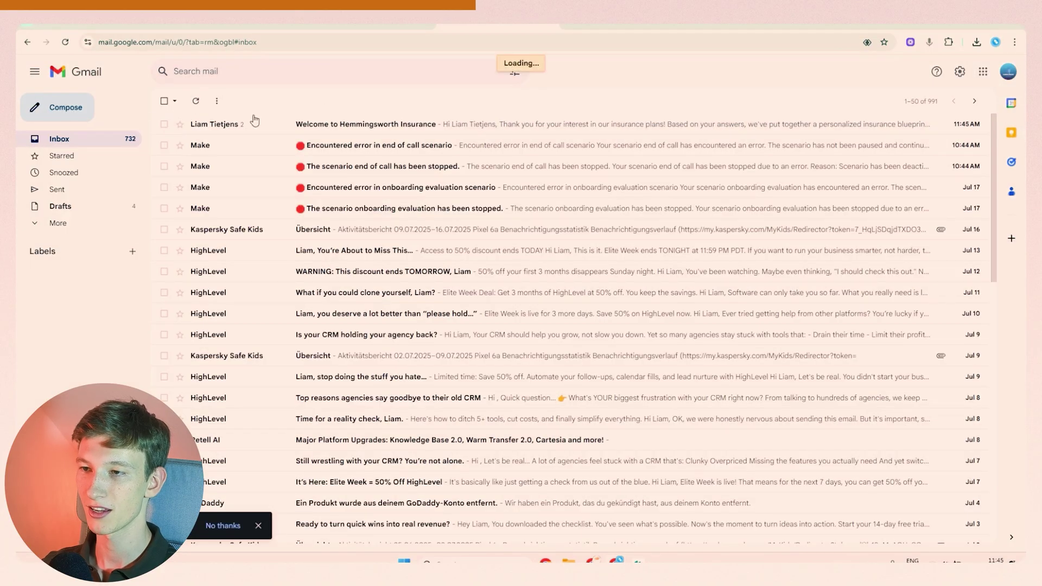
click(326, 125)
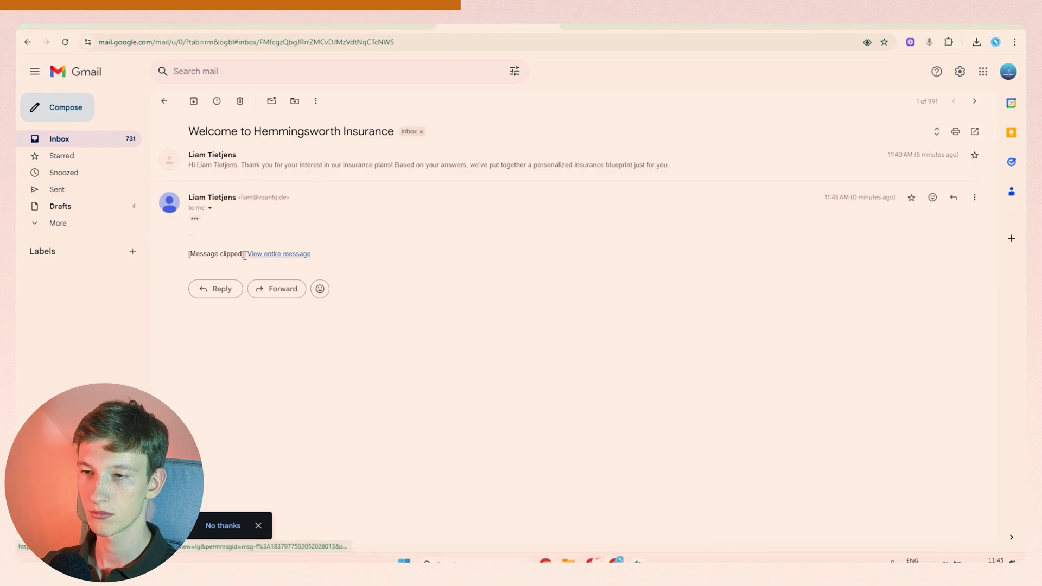
click(195, 218)
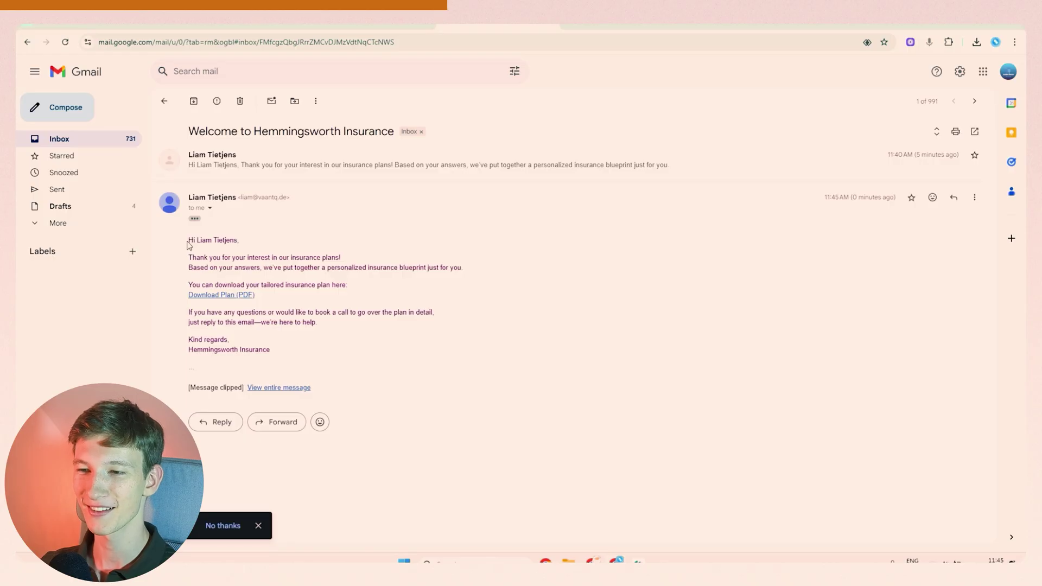
drag(188, 244, 319, 271)
click(319, 271)
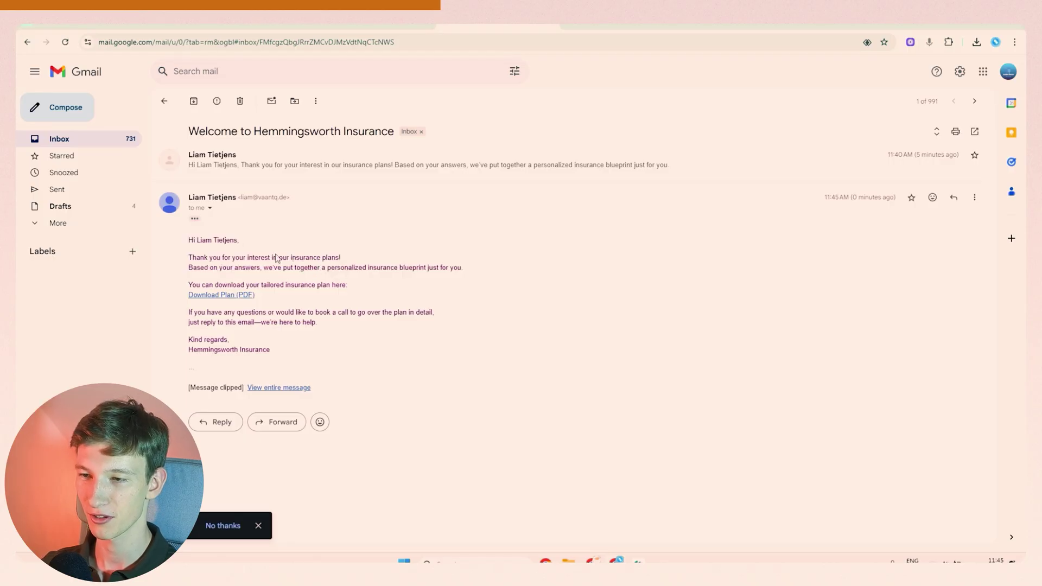
click(212, 296)
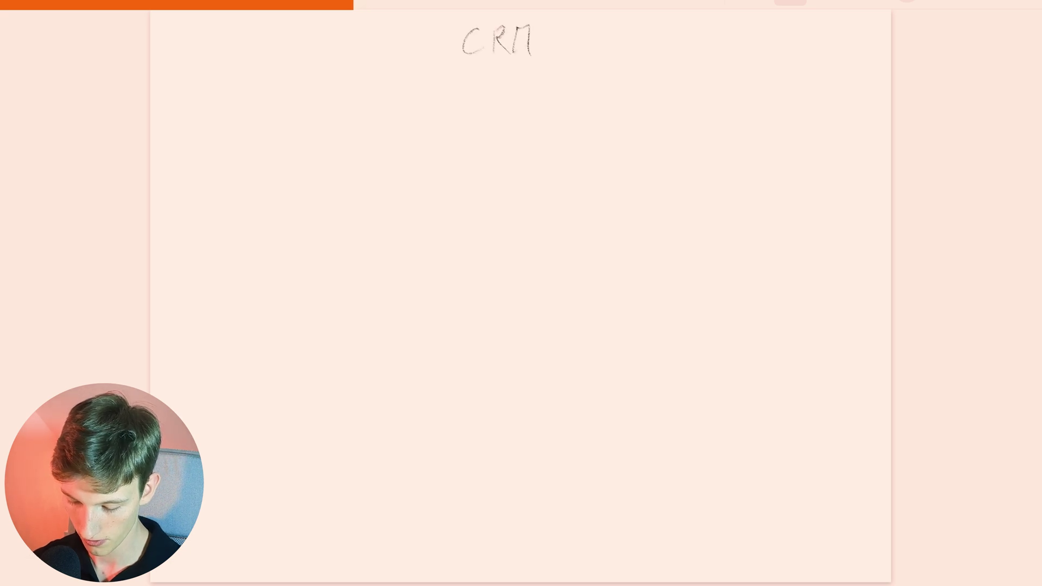
- Box the handwritten 'CRM', draw an arrow down to a boxed 'AI', and add check marks
mouse_move(456, 17)
mouse_down()
mouse_move(521, 70)
mouse_move(542, 15)
mouse_move(456, 20)
mouse_up()
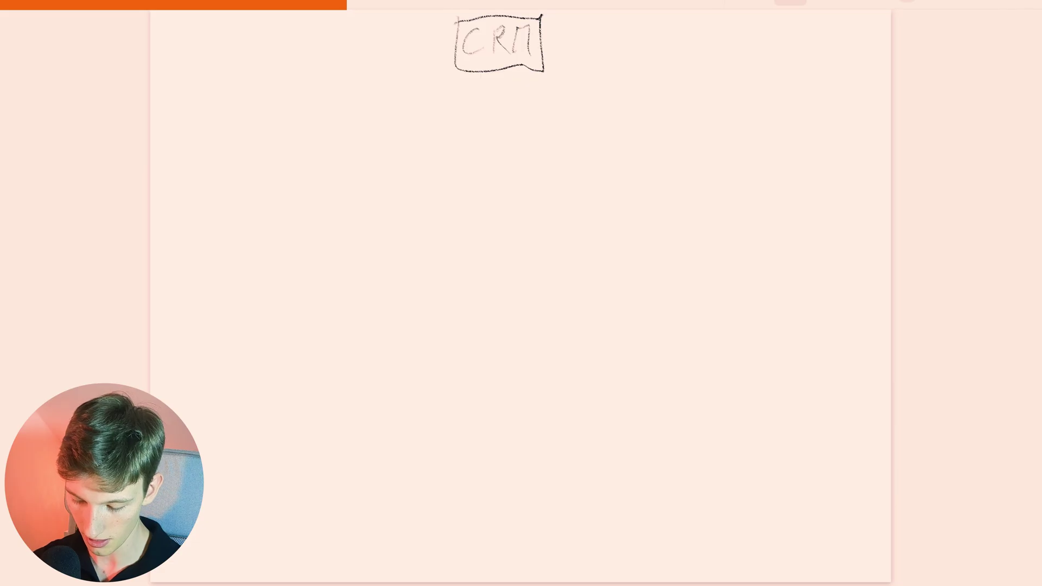
drag(490, 73, 481, 155)
drag(472, 125, 502, 120)
mouse_move(444, 206)
mouse_down()
mouse_move(467, 206)
mouse_move(467, 193)
mouse_move(481, 206)
mouse_up()
mouse_move(438, 164)
mouse_down()
mouse_move(450, 223)
mouse_move(496, 170)
mouse_move(437, 167)
mouse_up()
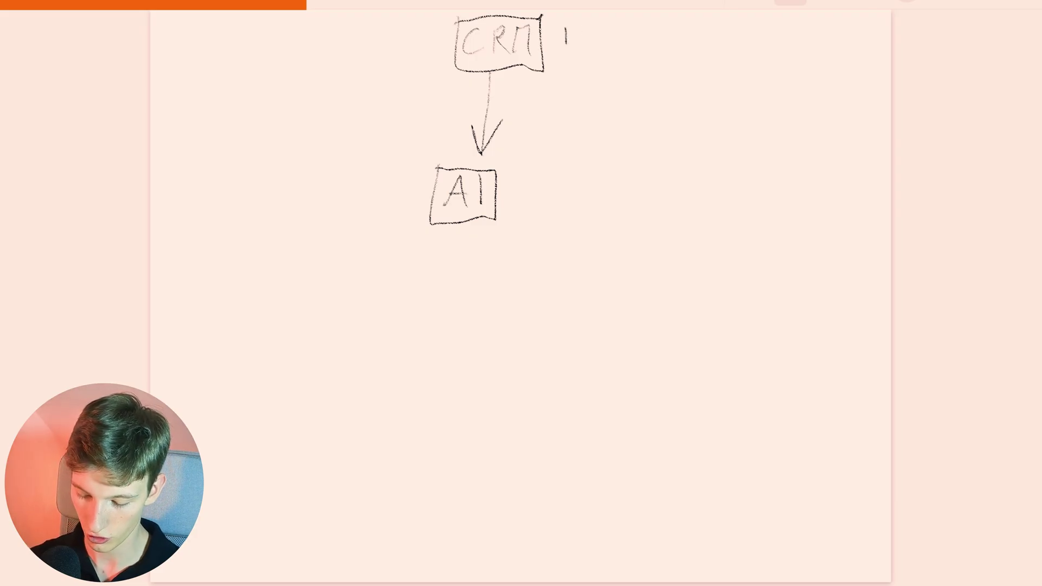
mouse_move(566, 42)
mouse_down()
mouse_move(595, 14)
mouse_move(561, 69)
mouse_move(594, 32)
mouse_up()
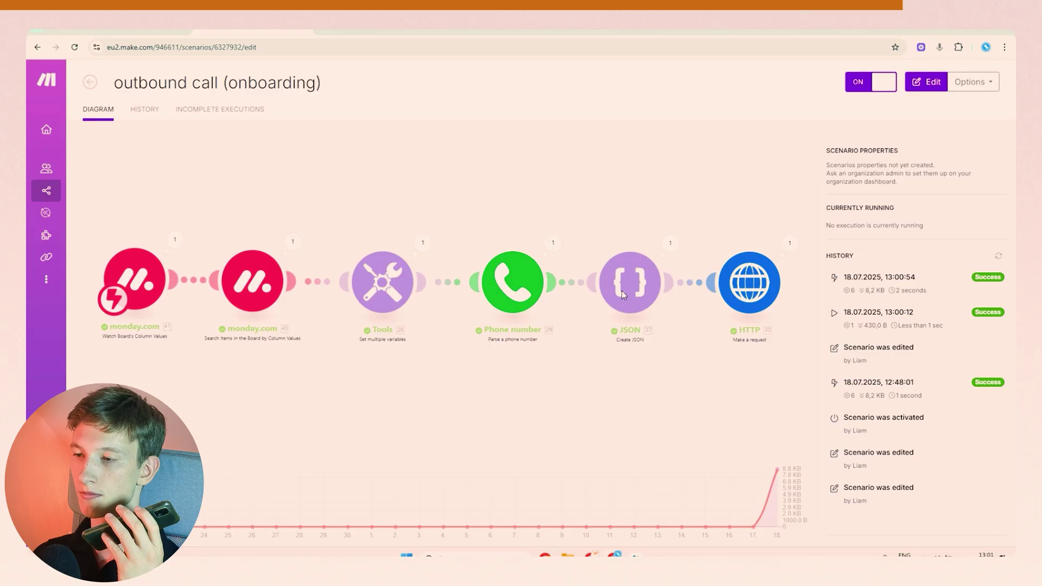
- Open the 'onboarding evaluation' scenario and confirm its 13:03:20 run succeeded
click(374, 32)
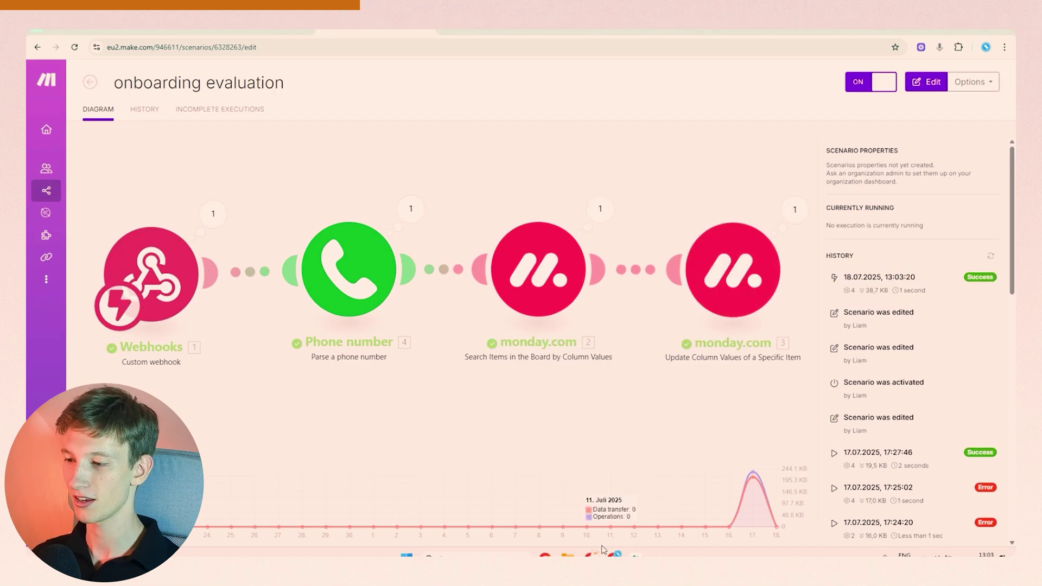
key(alt+Tab)
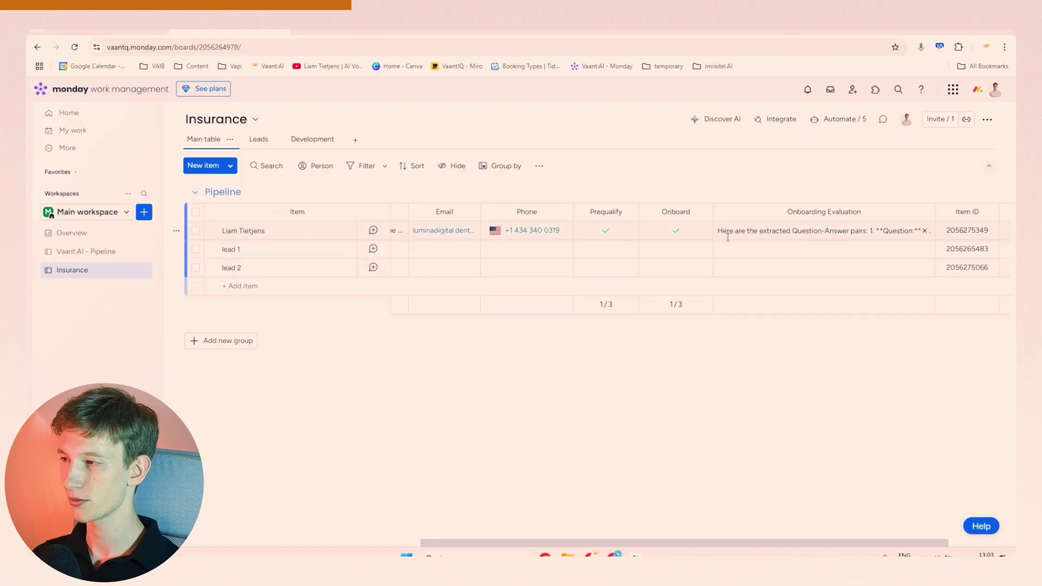
- Read the first lead's Onboarding Evaluation text, then scroll left to its Onboarded status
click(839, 235)
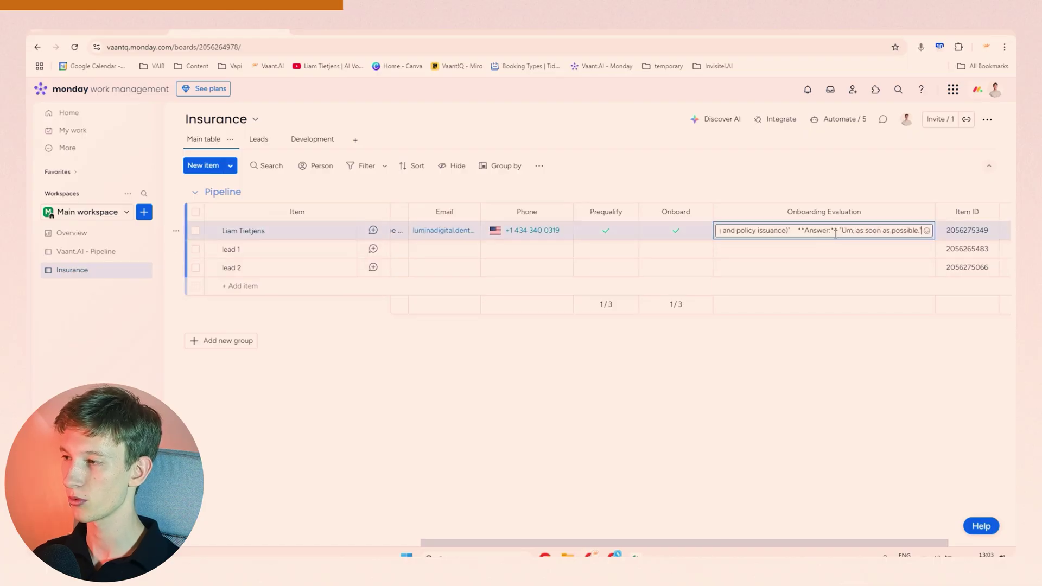
click(760, 348)
scroll(758, 235, left, 5)
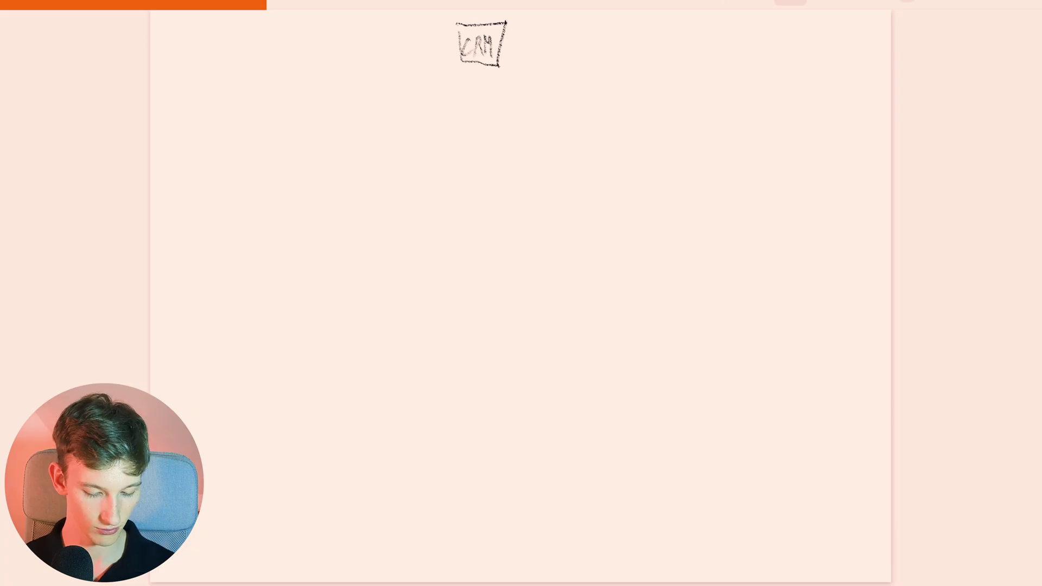
- Add a box beside CRM and draw an arrow down to a handwritten, boxed 'AI'
mouse_move(516, 31)
mouse_down()
mouse_move(514, 51)
mouse_move(538, 27)
mouse_move(513, 31)
mouse_move(554, 10)
mouse_up()
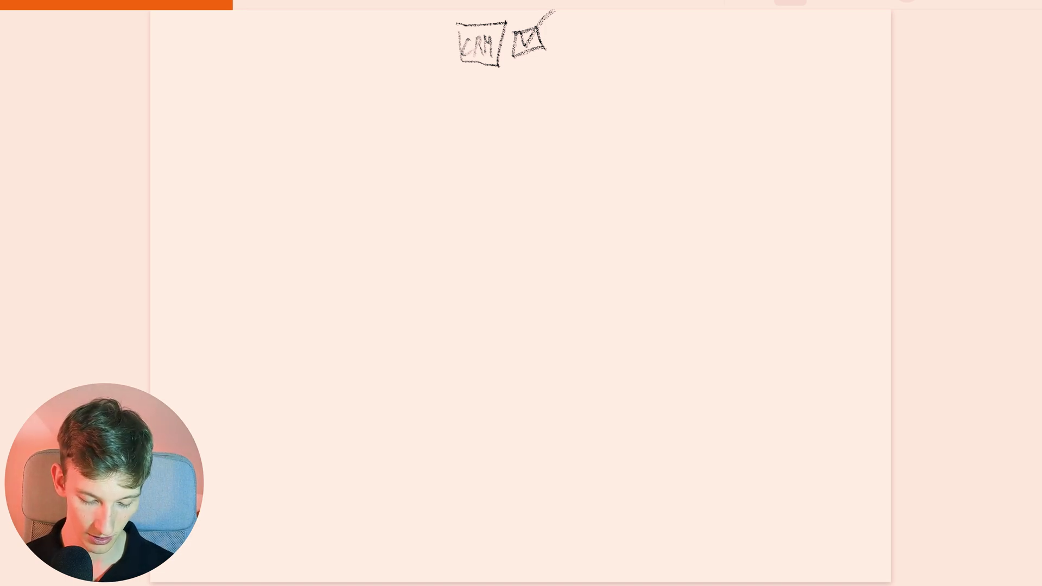
drag(476, 65, 470, 154)
mouse_move(460, 122)
mouse_down()
mouse_move(470, 154)
mouse_move(483, 127)
mouse_up()
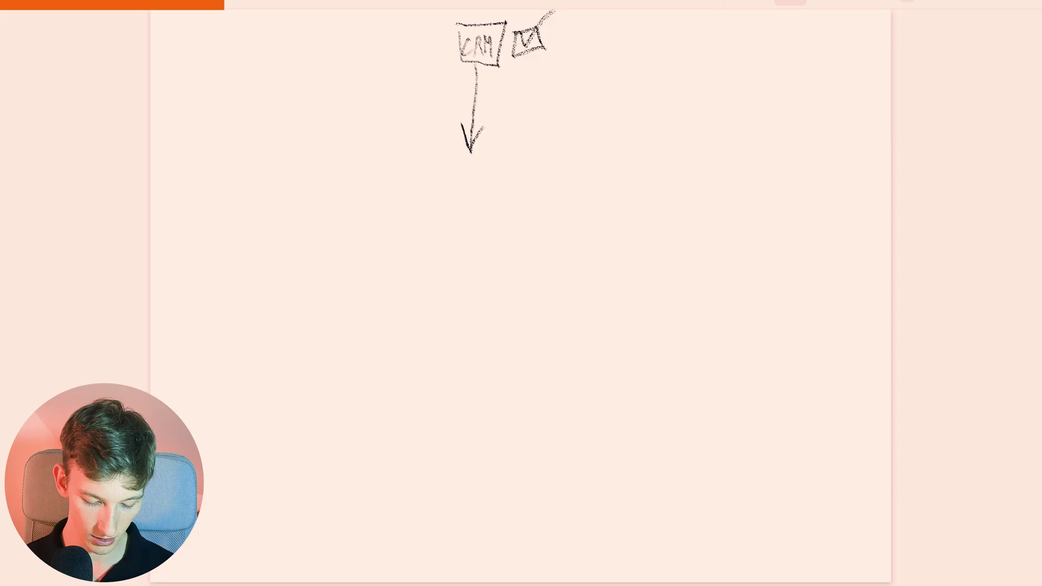
mouse_move(439, 205)
mouse_down()
mouse_move(456, 196)
mouse_move(459, 206)
mouse_up()
drag(441, 197, 467, 206)
mouse_move(427, 174)
mouse_down()
mouse_move(489, 188)
mouse_move(486, 168)
mouse_up()
drag(486, 169, 430, 175)
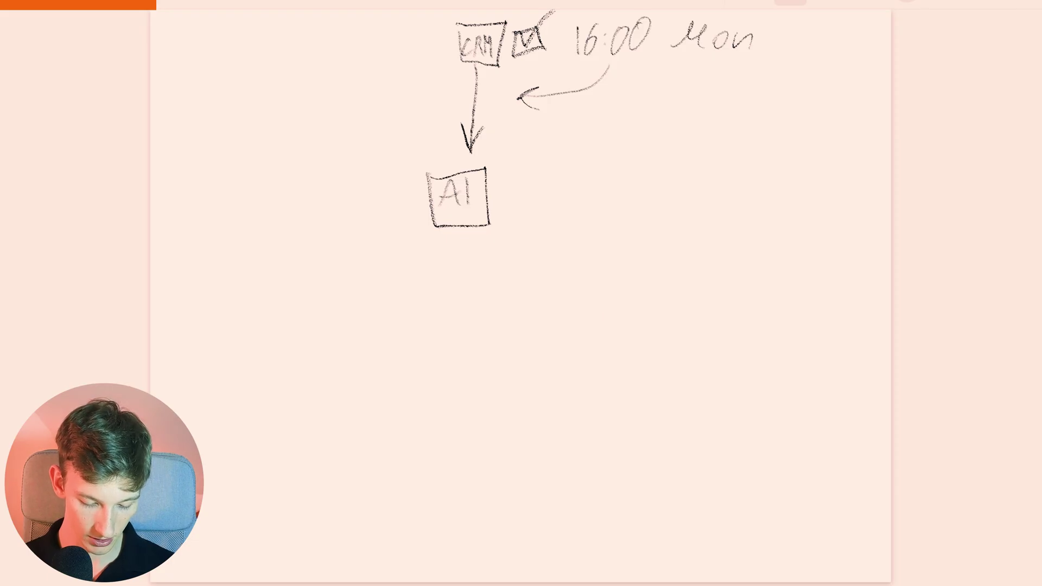
- Draw a column of call circles with dashes under AI and an arc looping back to CRM
mouse_move(427, 247)
mouse_down()
mouse_move(418, 457)
mouse_move(421, 448)
mouse_up()
mouse_move(419, 469)
mouse_down()
mouse_move(417, 479)
mouse_move(421, 470)
mouse_up()
drag(416, 493, 422, 509)
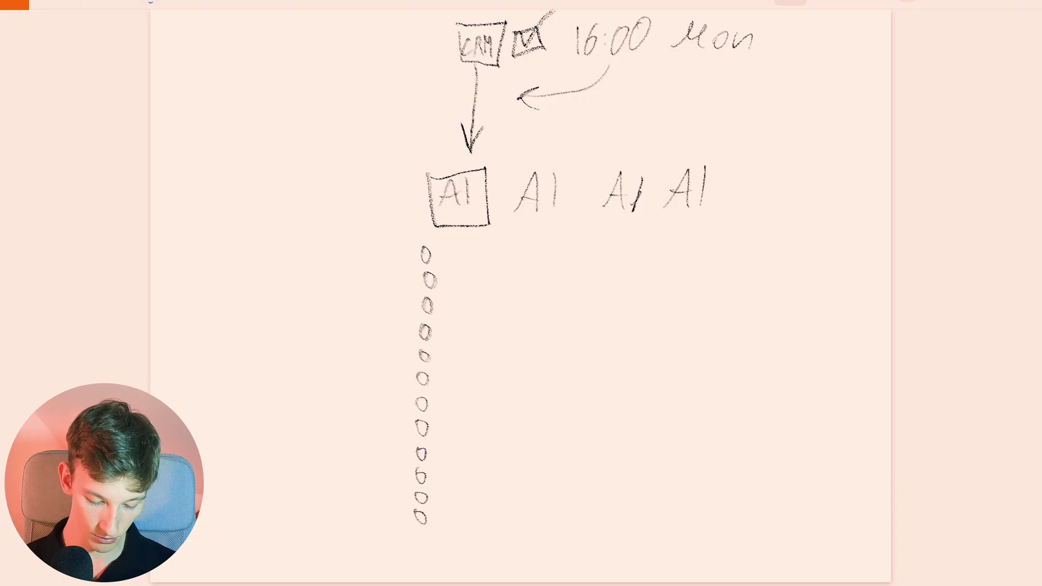
mouse_move(457, 250)
mouse_down()
mouse_move(488, 250)
mouse_move(479, 273)
mouse_up()
mouse_move(452, 298)
mouse_down()
mouse_move(487, 297)
mouse_move(485, 344)
mouse_up()
mouse_move(454, 361)
mouse_down()
mouse_move(482, 359)
mouse_move(485, 379)
mouse_up()
mouse_move(456, 399)
mouse_down()
mouse_move(485, 398)
mouse_move(493, 421)
mouse_up()
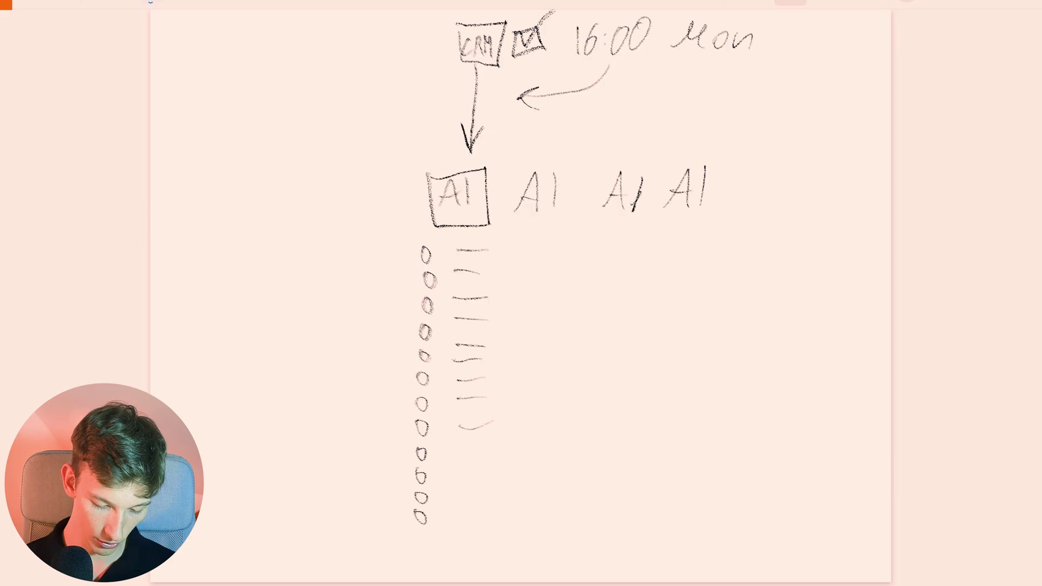
mouse_move(394, 351)
mouse_down()
mouse_move(288, 325)
mouse_move(439, 57)
mouse_up()
drag(439, 56, 442, 80)
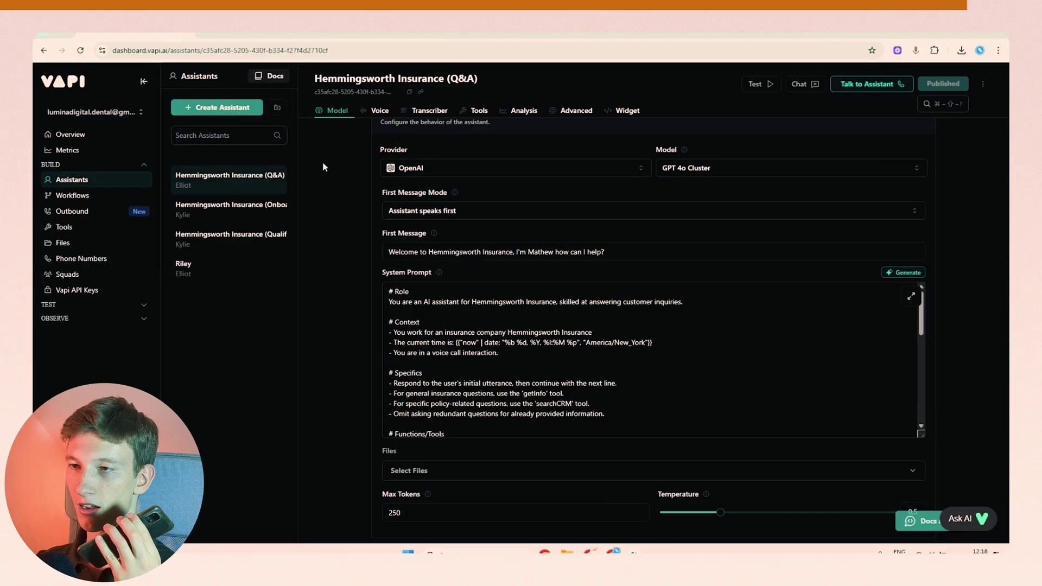
- Move from the Q&A assistant's system prompt to the 'Insurance KB' Google Doc
click(255, 34)
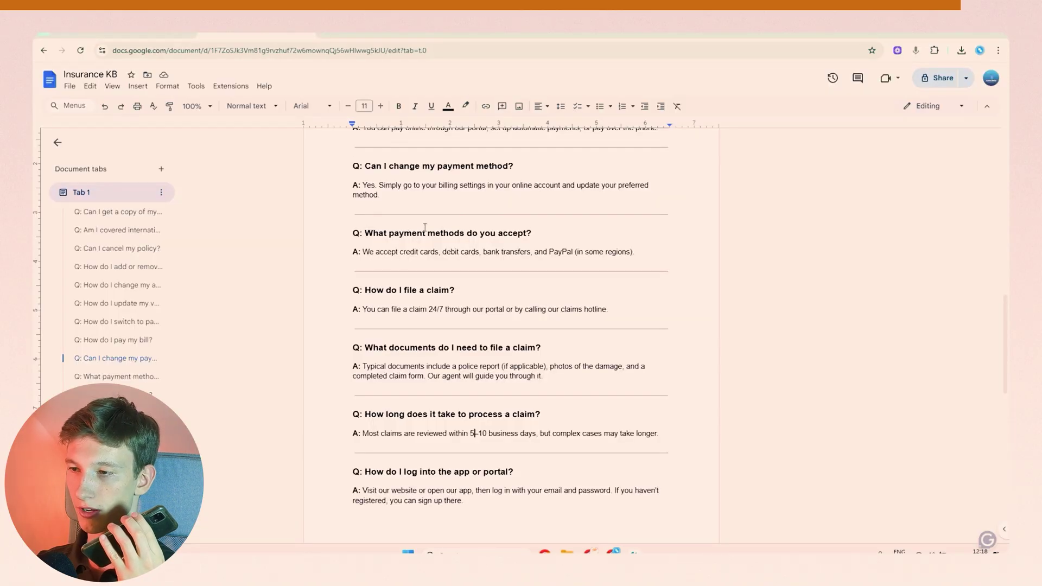
- Highlight and read through the payment methods answer in the Insurance KB
drag(364, 252, 633, 255)
click(635, 259)
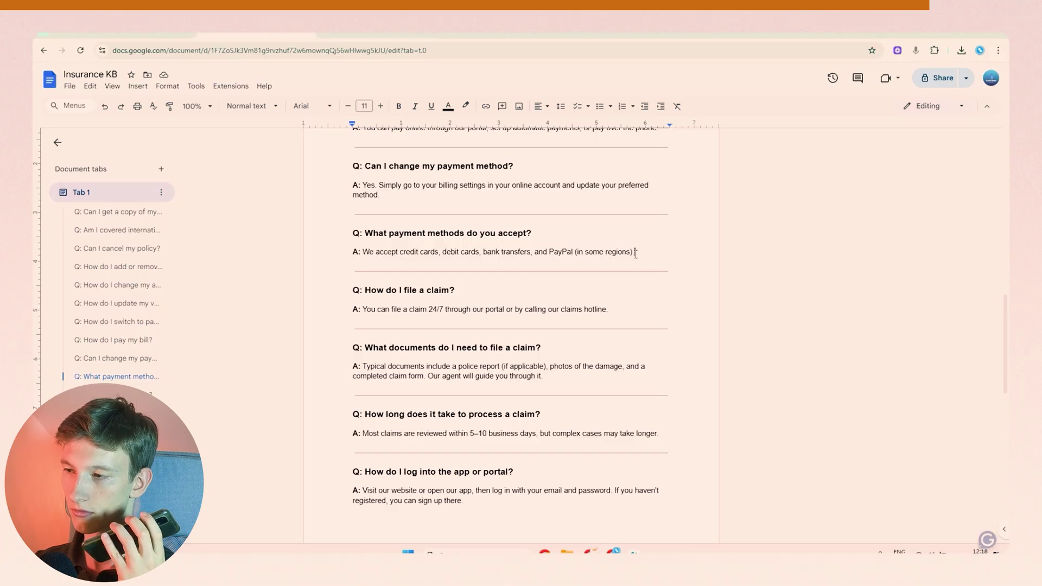
drag(577, 253, 626, 253)
click(626, 253)
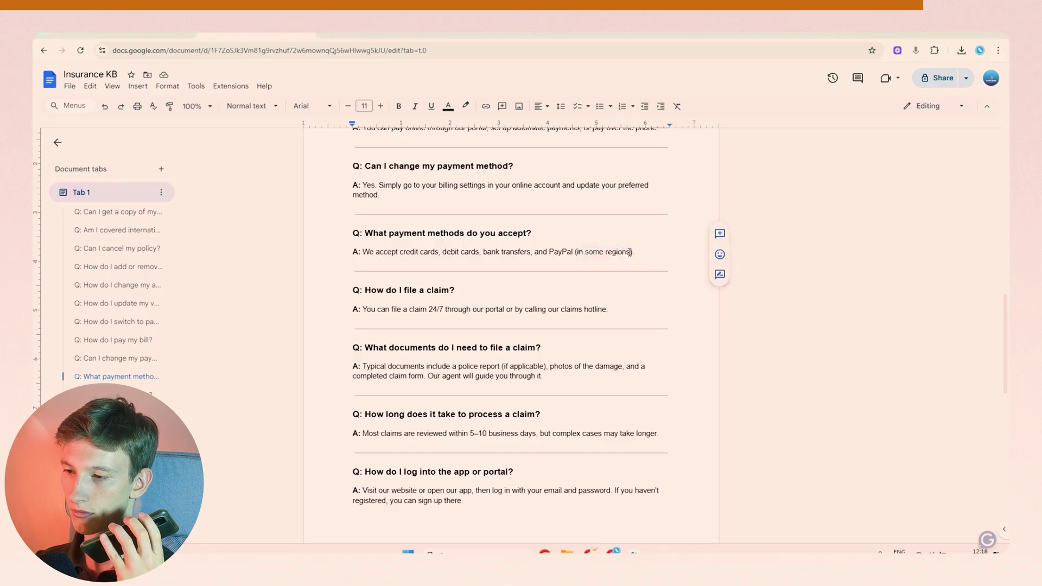
scroll(493, 258, down, 3)
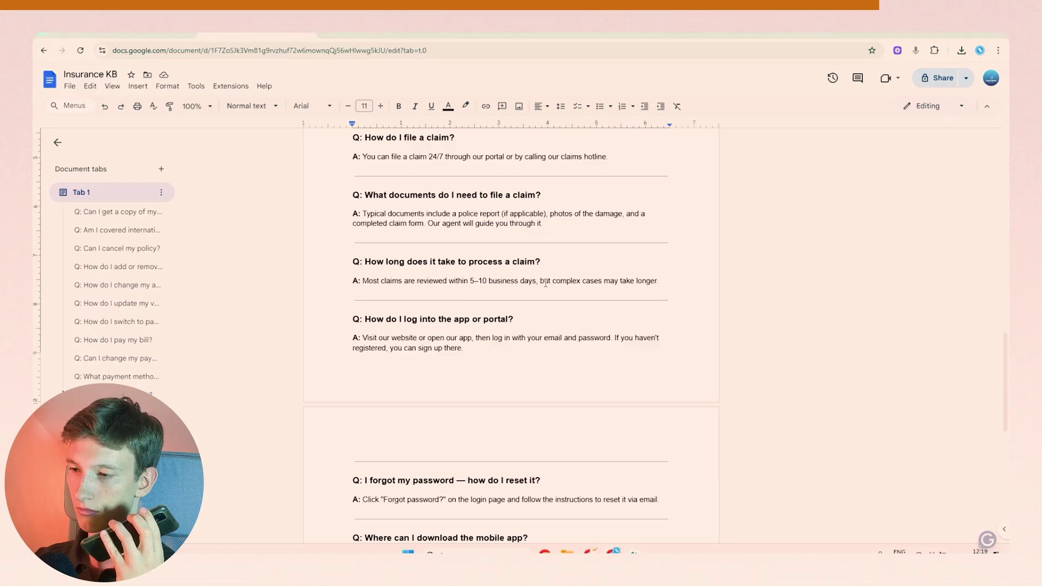
scroll(545, 282, down, 3)
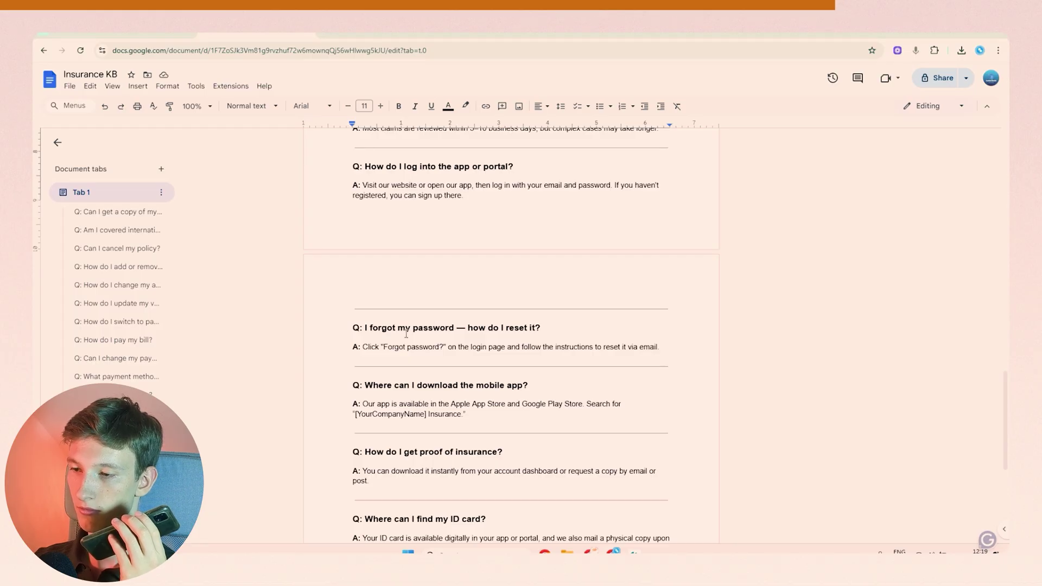
- Highlight the Forgot password answer, then bring up the Insurance CRM spreadsheet
drag(383, 347, 445, 347)
click(443, 346)
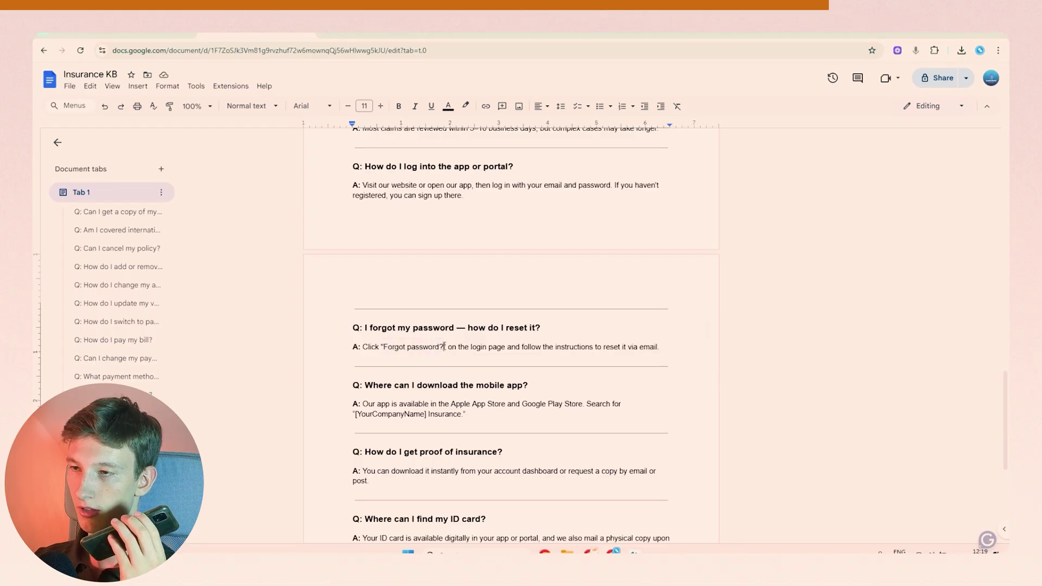
click(498, 34)
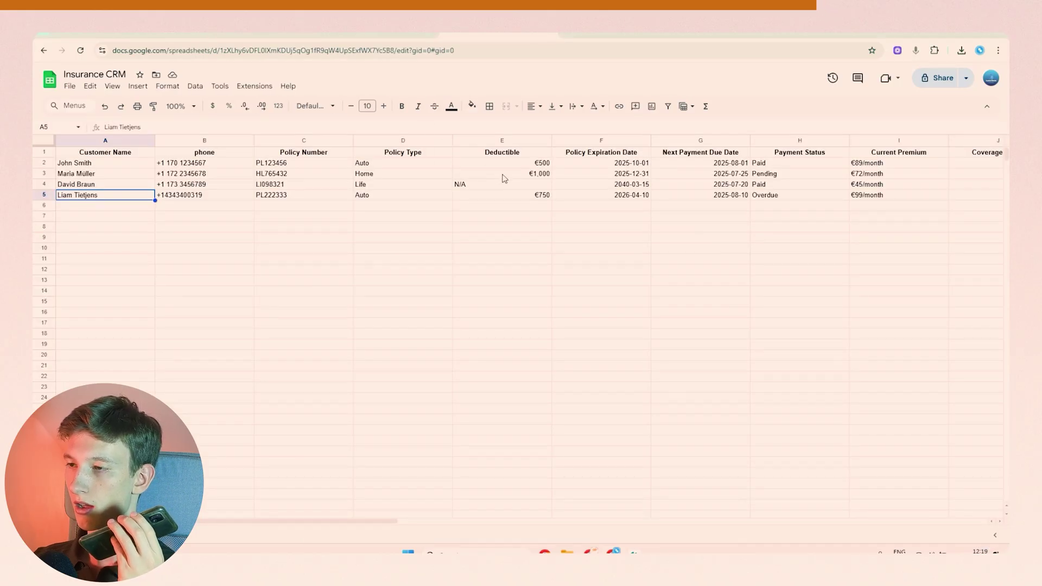
- Check the deductible in cell E5, briefly comparing with the searchCRM scenario in Make
click(518, 200)
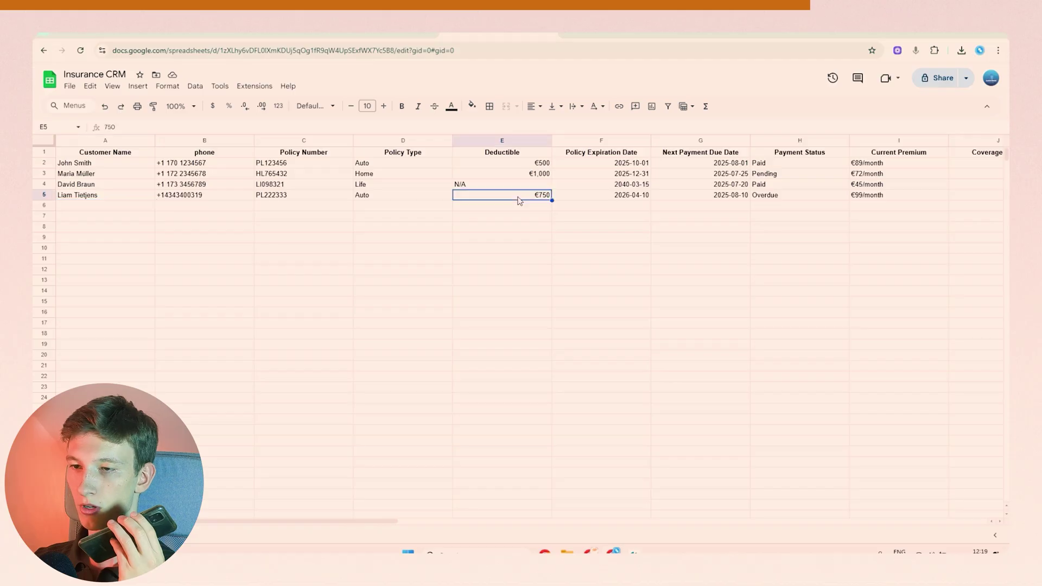
click(378, 33)
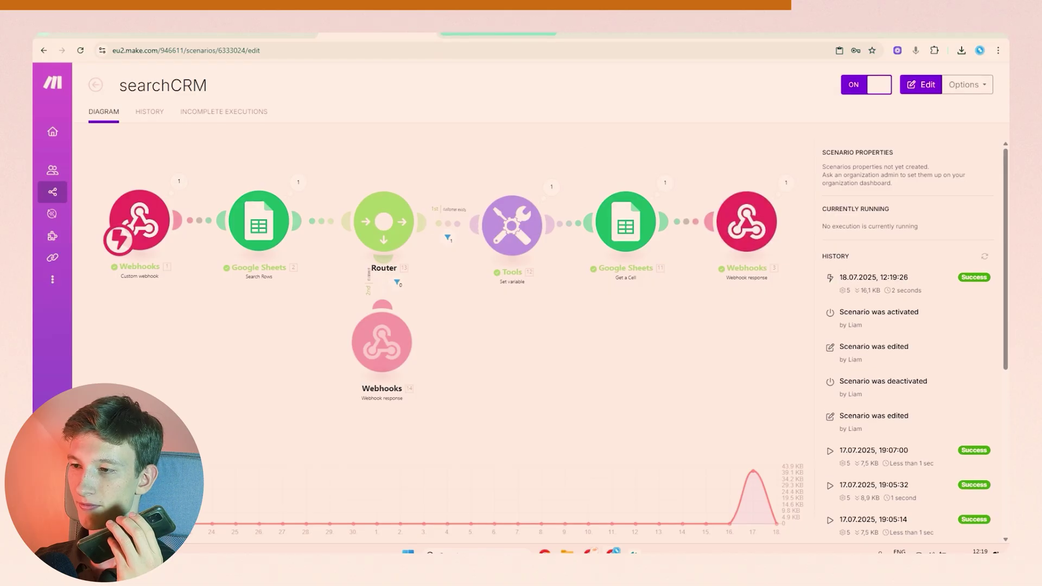
click(499, 33)
click(502, 209)
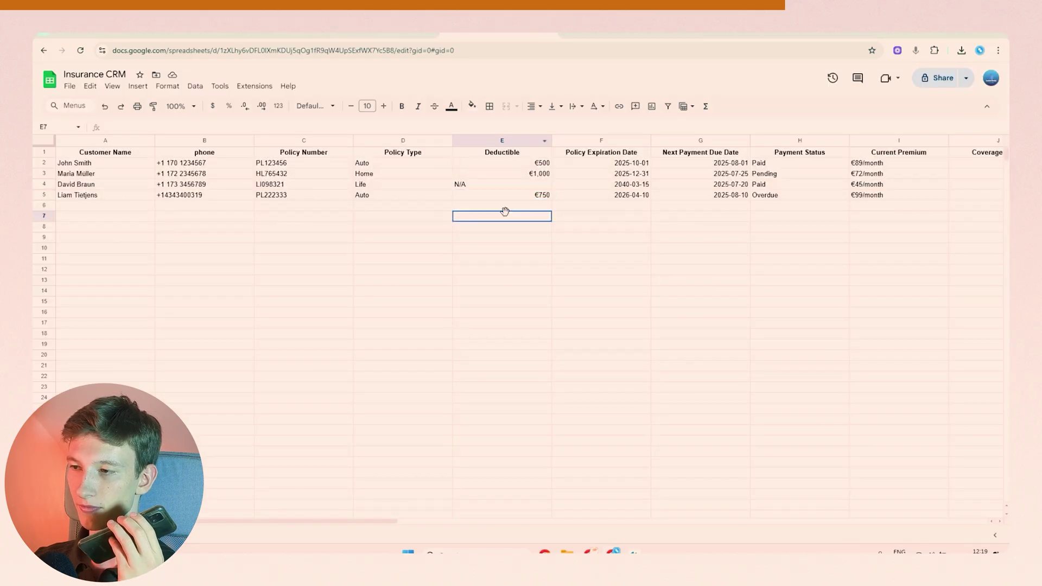
click(535, 197)
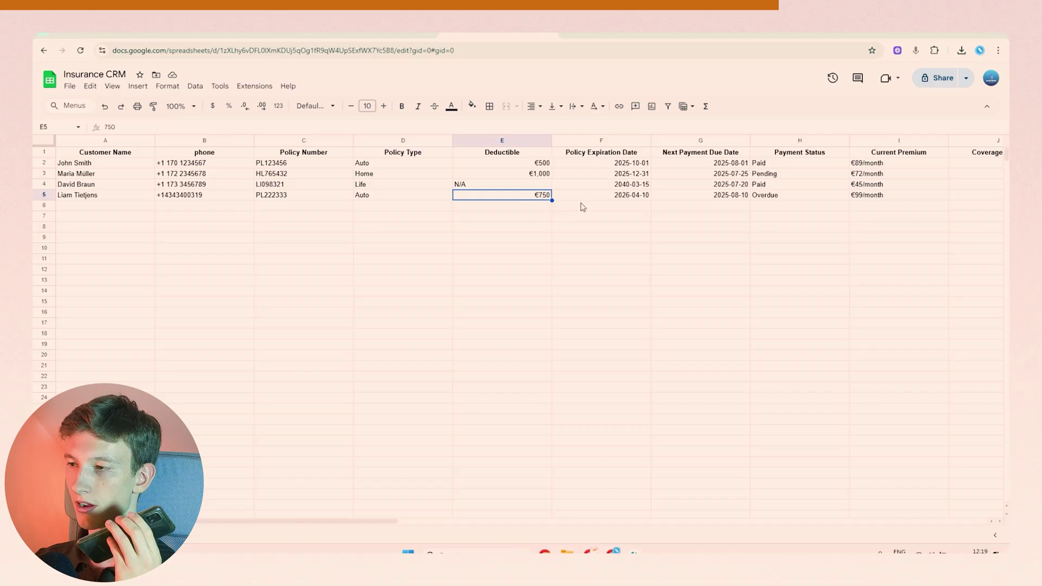
scroll(616, 198, down, 2)
scroll(615, 198, left, 5)
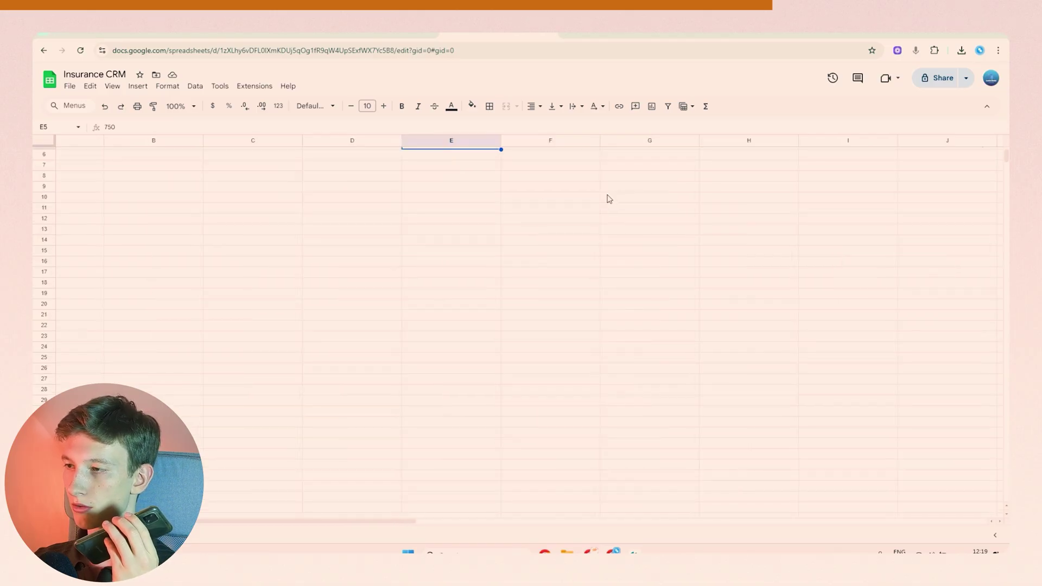
scroll(348, 299, up, 2)
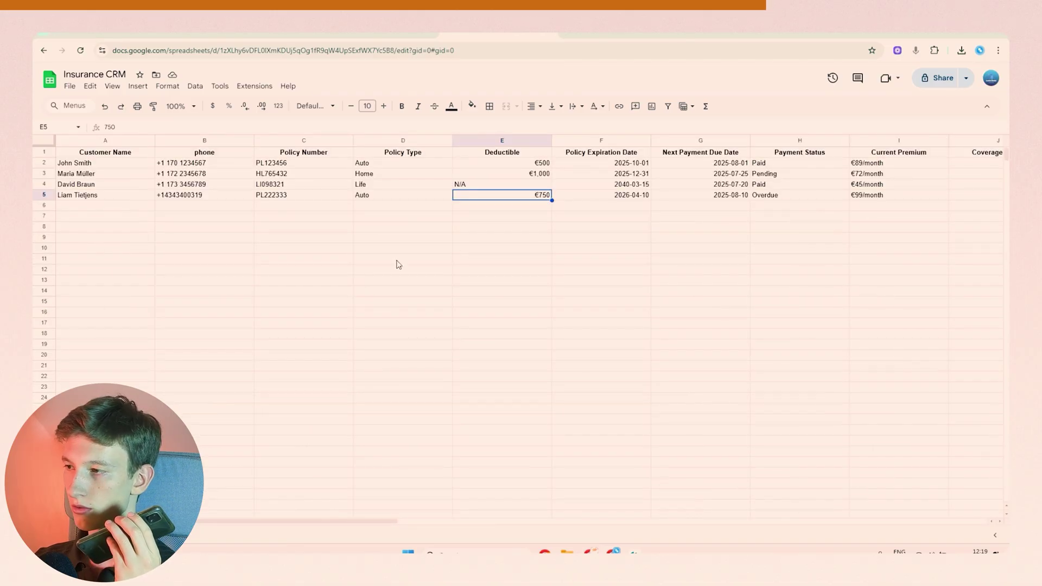
- Check the monthly premium in I5 and covered vehicle in Q5 against the searchCRM run history
click(863, 197)
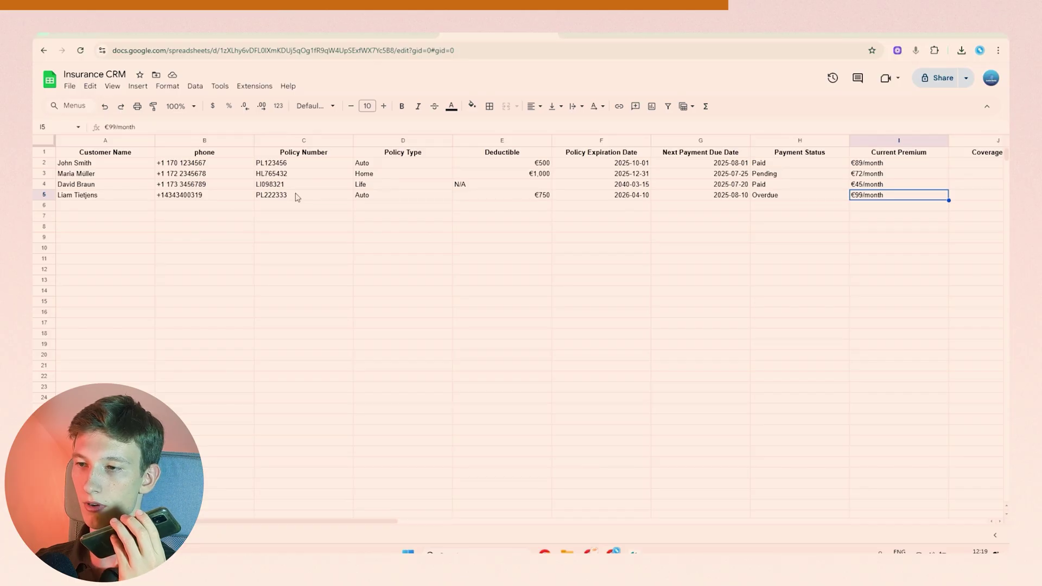
scroll(613, 202, right, 6)
scroll(645, 205, right, 6)
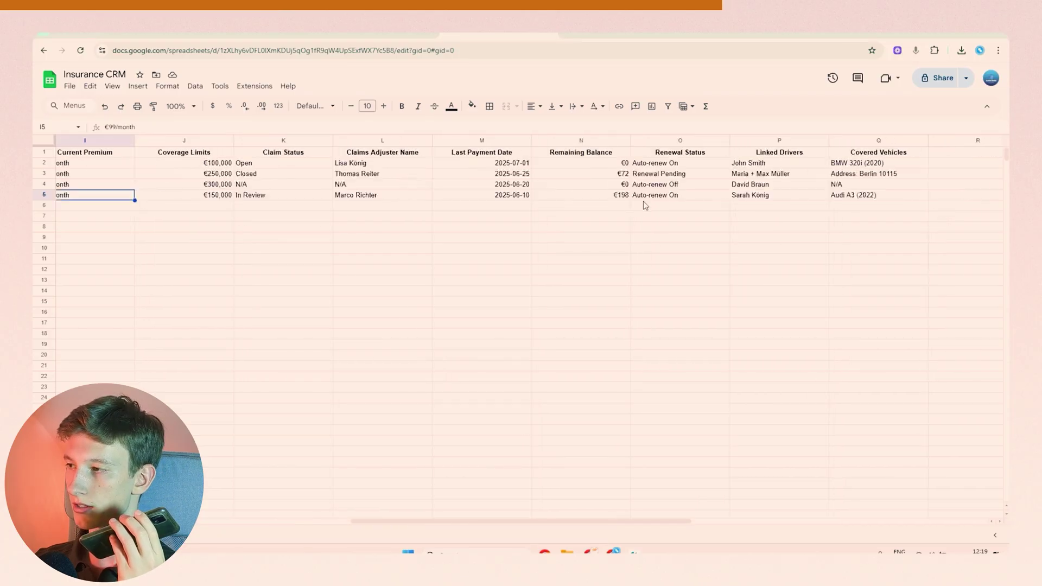
click(653, 198)
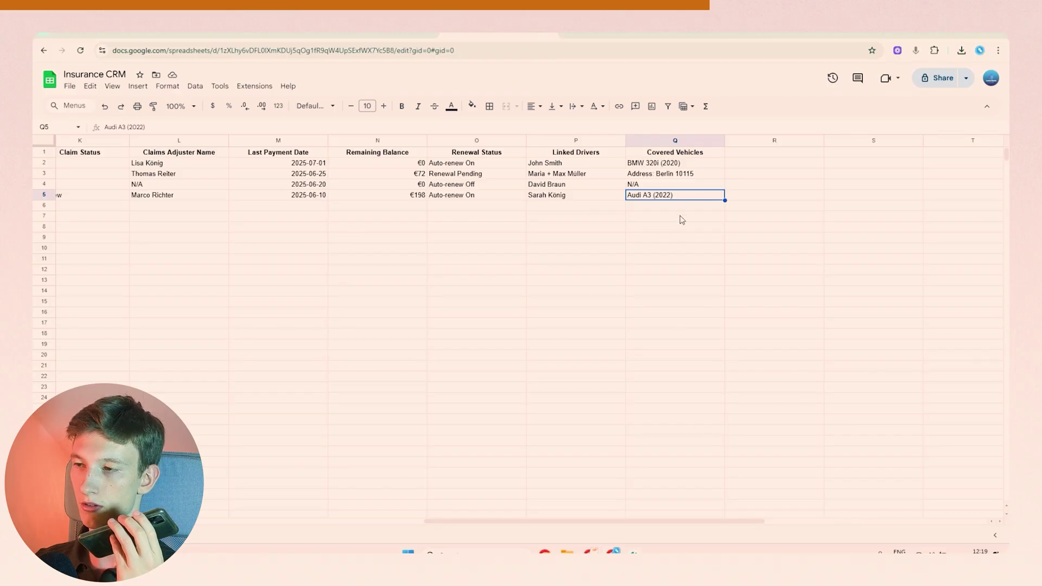
click(378, 35)
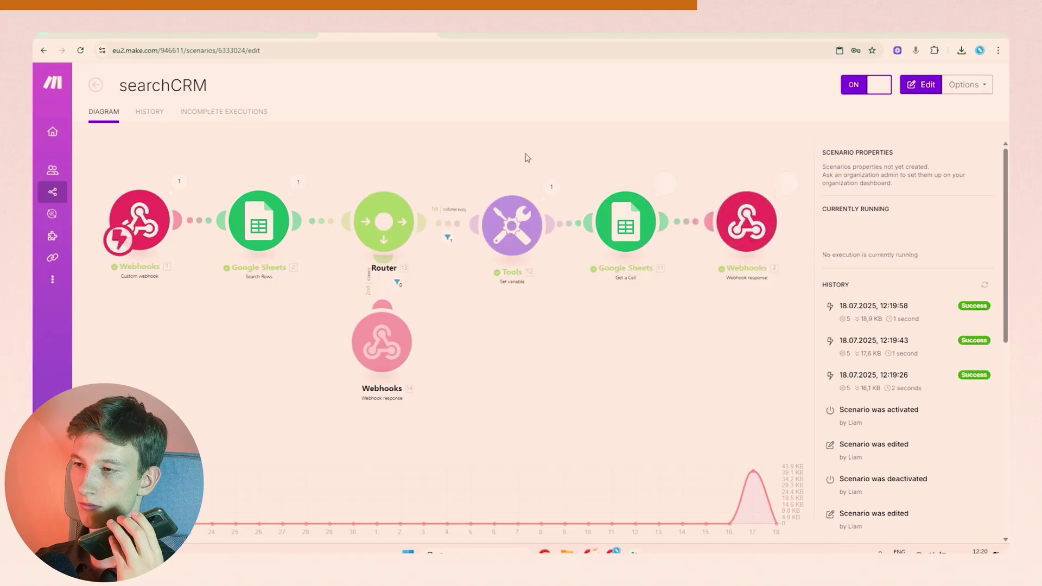
key(ctrl+Tab)
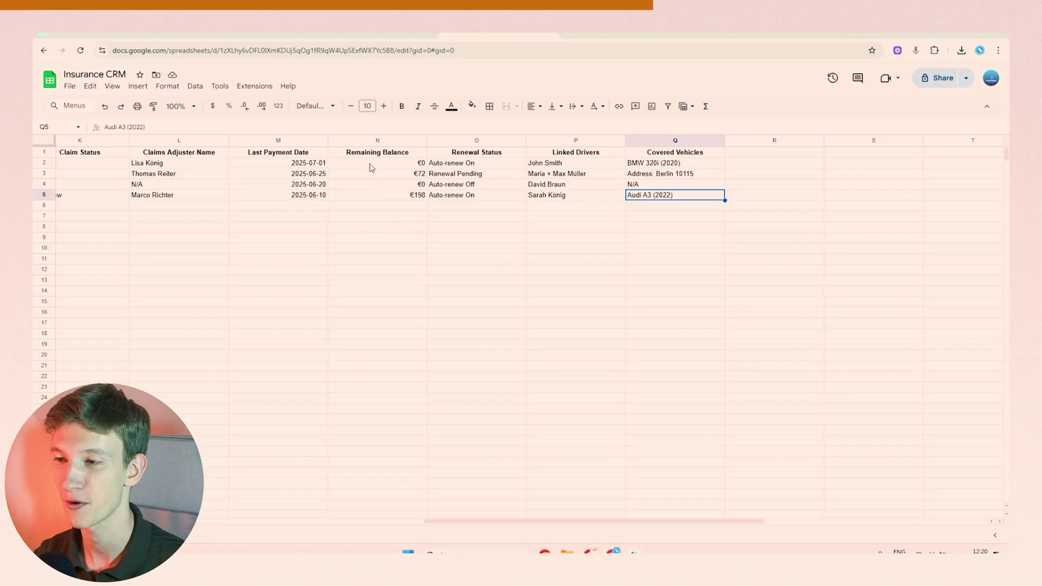
- Bring the Insurance KB Google Doc back on screen
click(255, 34)
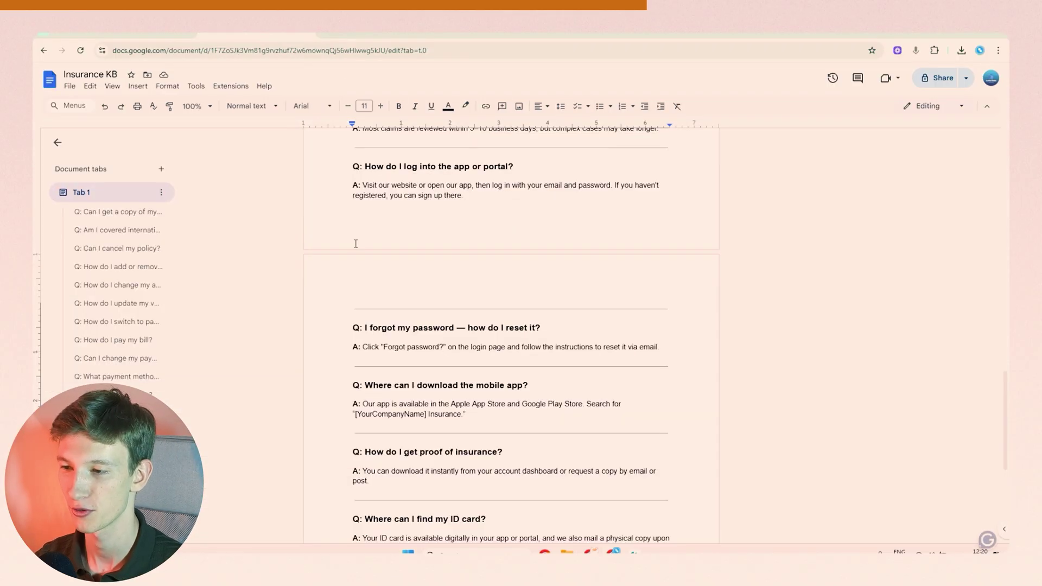